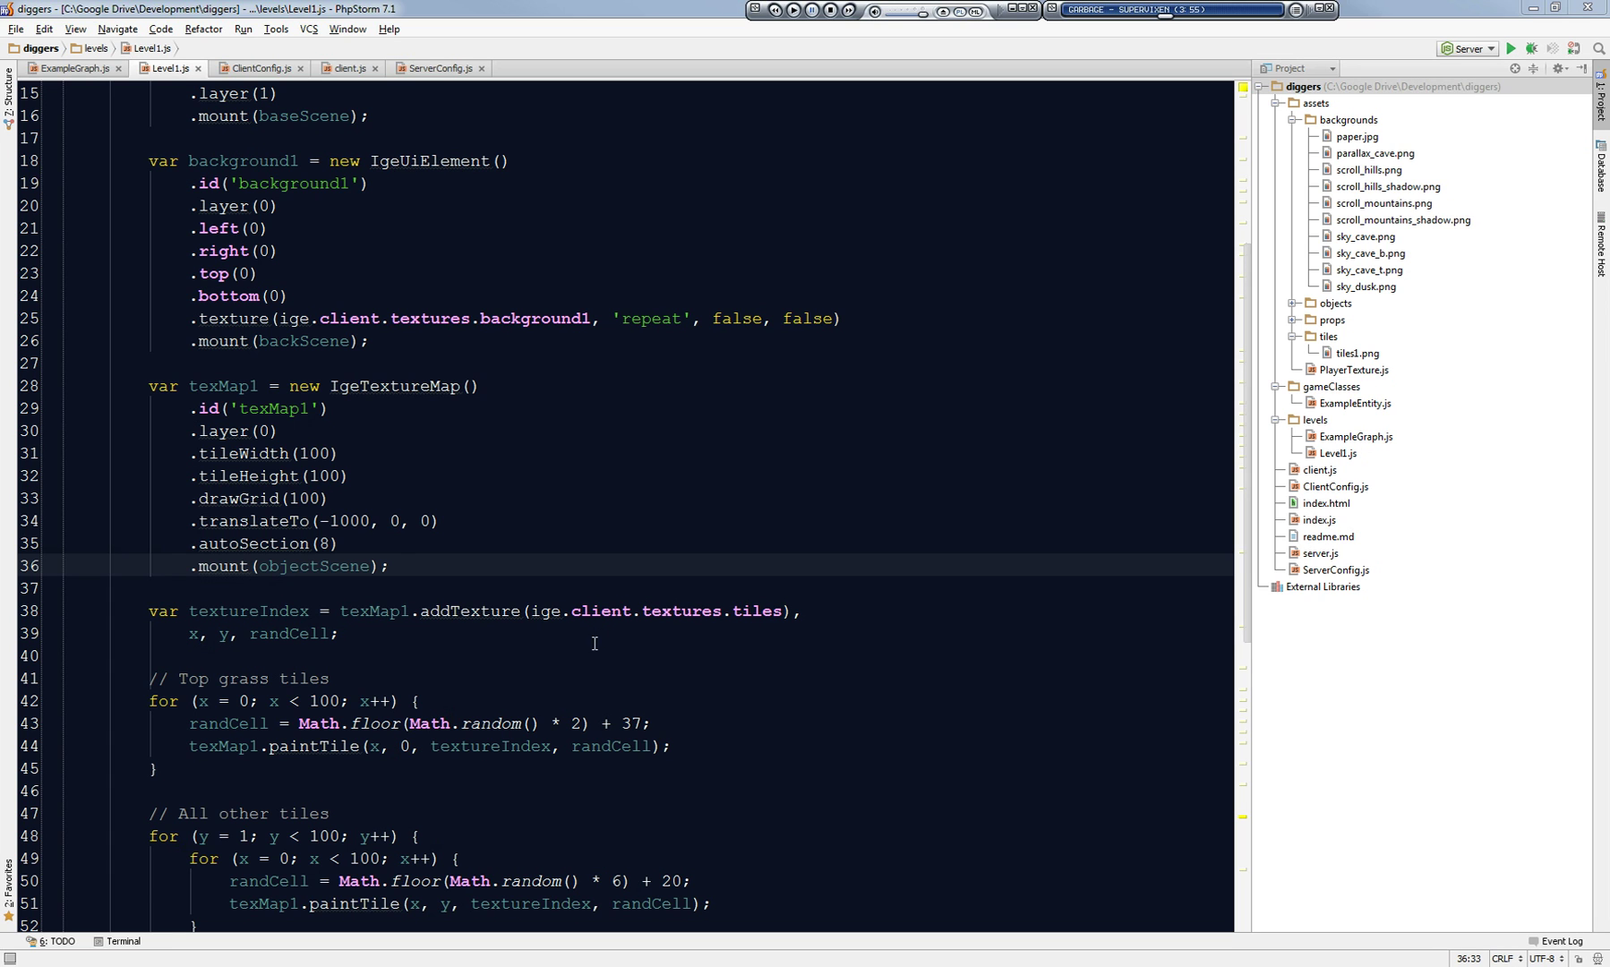
# Place the cursor at the end of line 36, after the texMap1 mount call.
pyautogui.click(576, 570)
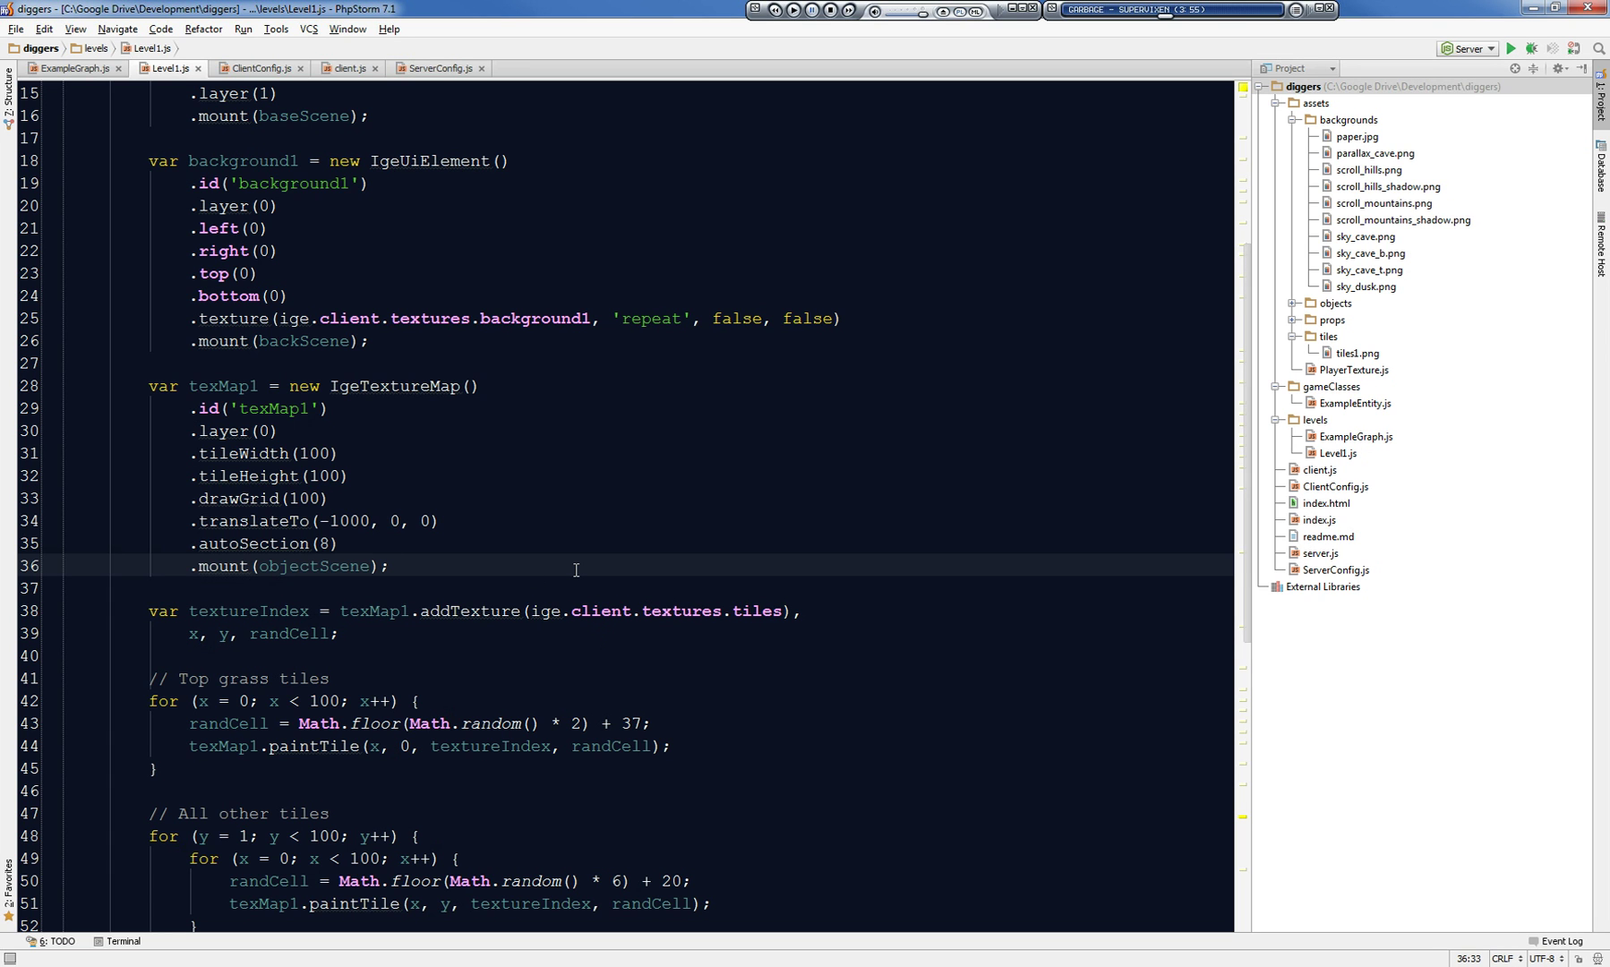
# Test autocomplete by entering new IgeEntity(). on new lines and browsing the suggested members.
pyautogui.press('Return')
pyautogui.press('Return')
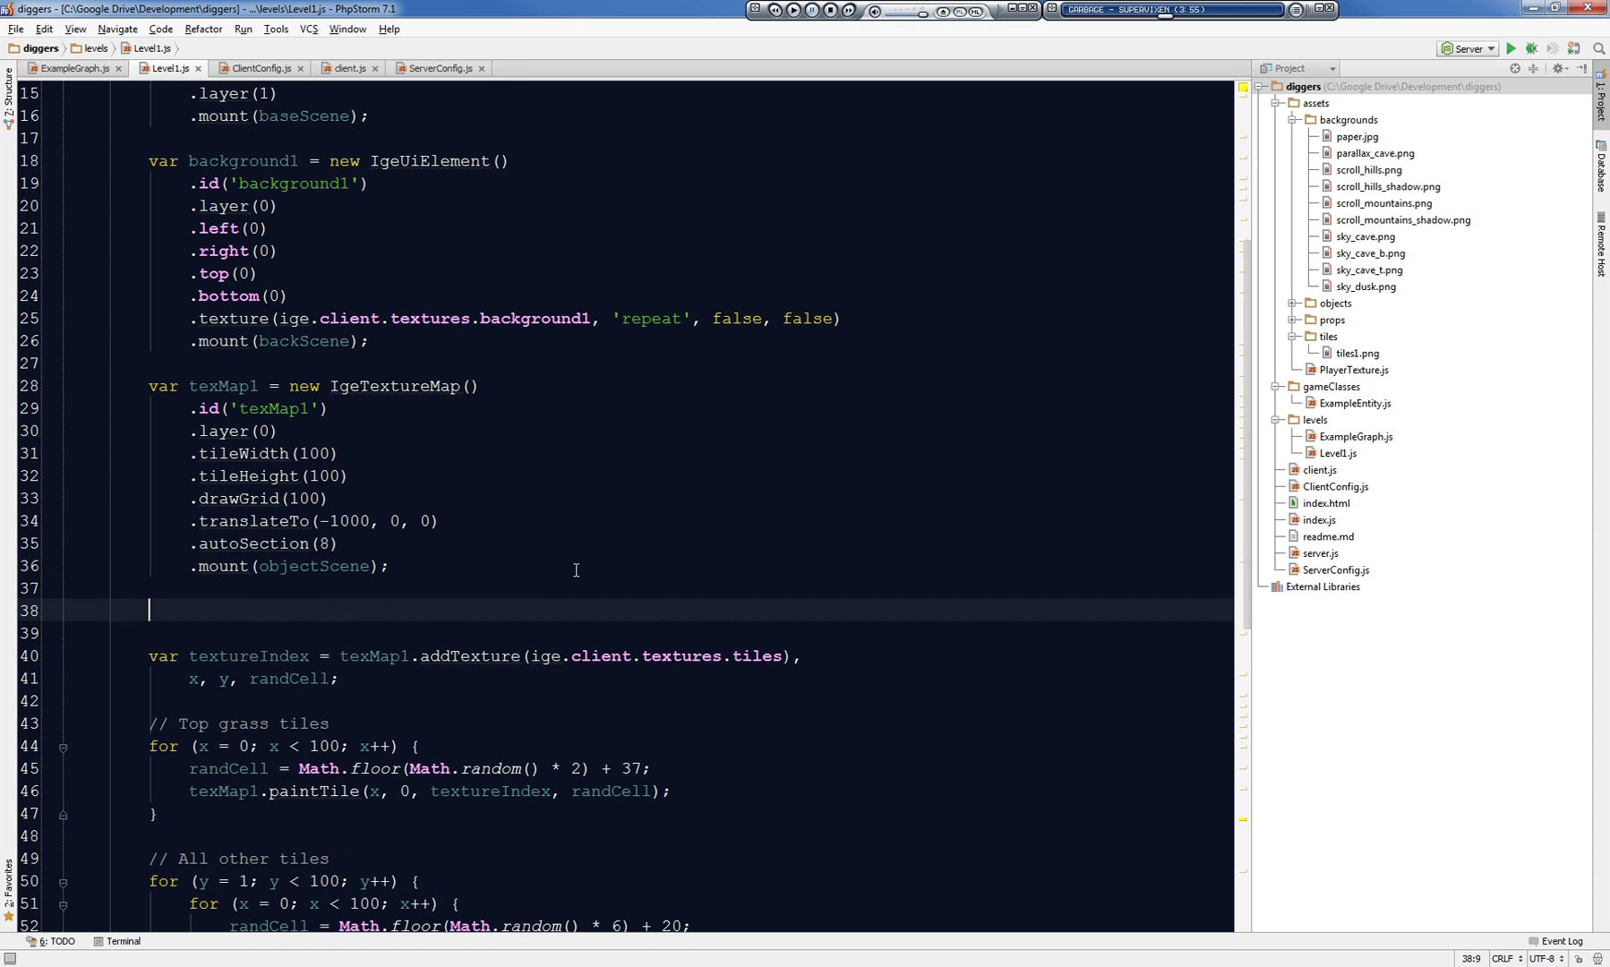
pyautogui.write('new ')
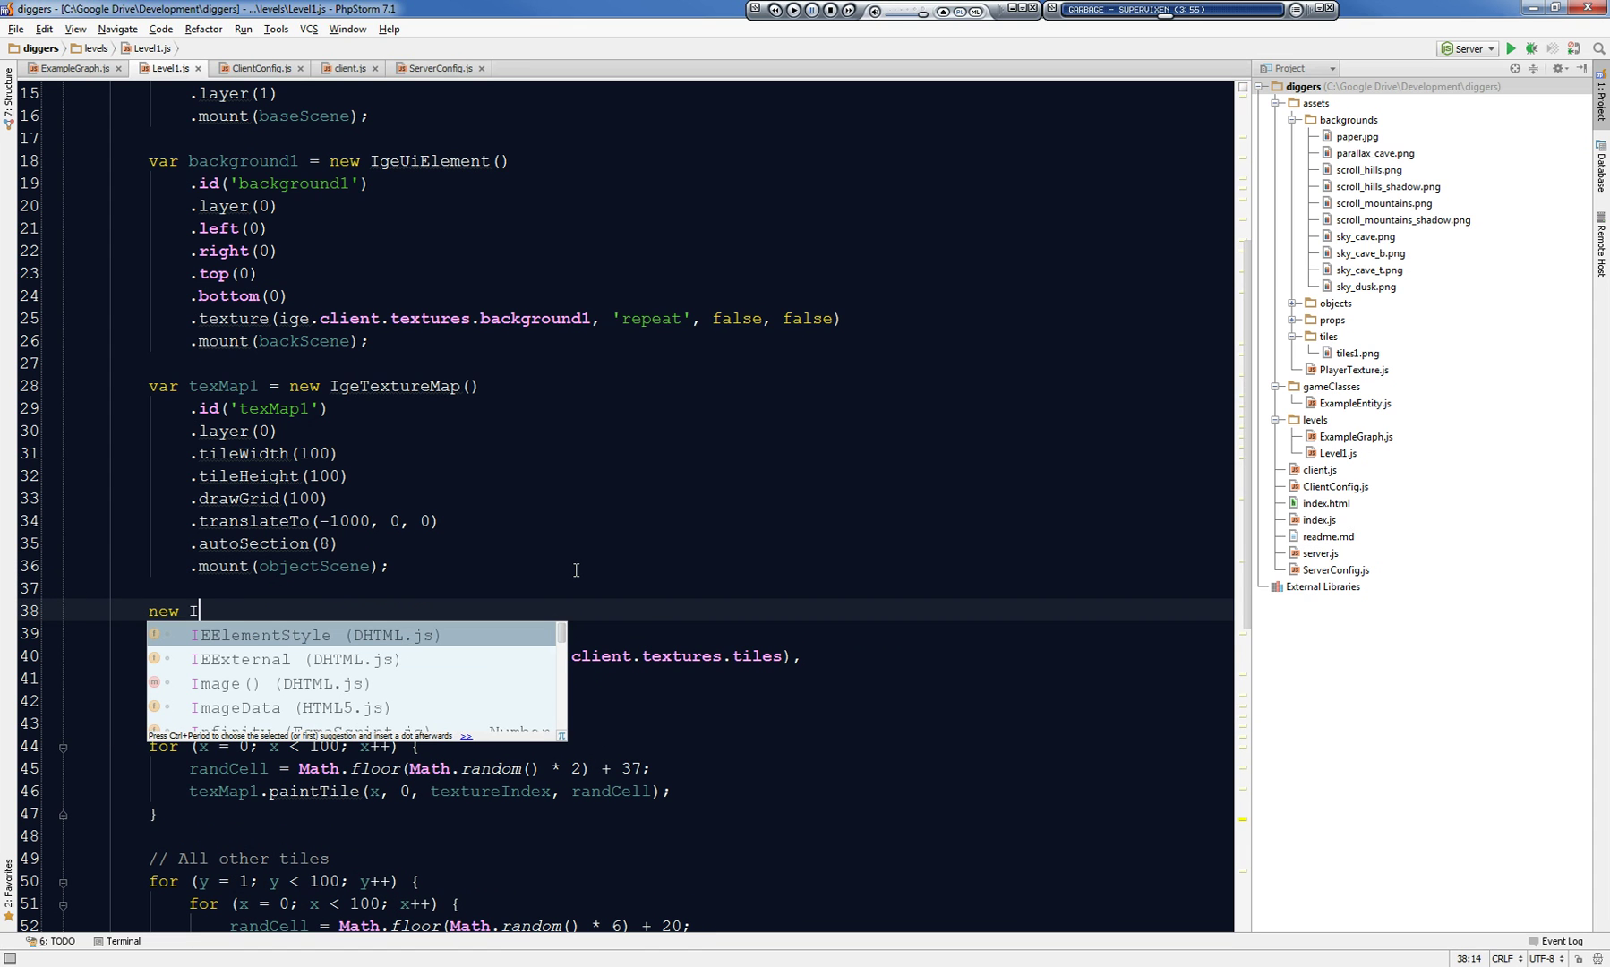
pyautogui.write('IgeE')
pyautogui.press('Return')
pyautogui.write('()')
pyautogui.press('Return')
pyautogui.write('.')
pyautogui.press('Down')
pyautogui.press('Down')
pyautogui.press('Down')
pyautogui.press('Down')
pyautogui.press('Down')
pyautogui.press('Down')
pyautogui.press('Down')
pyautogui.press('Up')
pyautogui.press('Up')
pyautogui.press('Up')
pyautogui.press('Up')
pyautogui.press('Up')
pyautogui.press('Up')
pyautogui.press('Down')
pyautogui.press('Down')
pyautogui.press('Down')
pyautogui.press('Down')
pyautogui.press('Down')
pyautogui.press('Down')
pyautogui.press('Up')
pyautogui.press('Up')
pyautogui.press('Up')
pyautogui.press('Up')
pyautogui.press('Up')
pyautogui.press('Up')
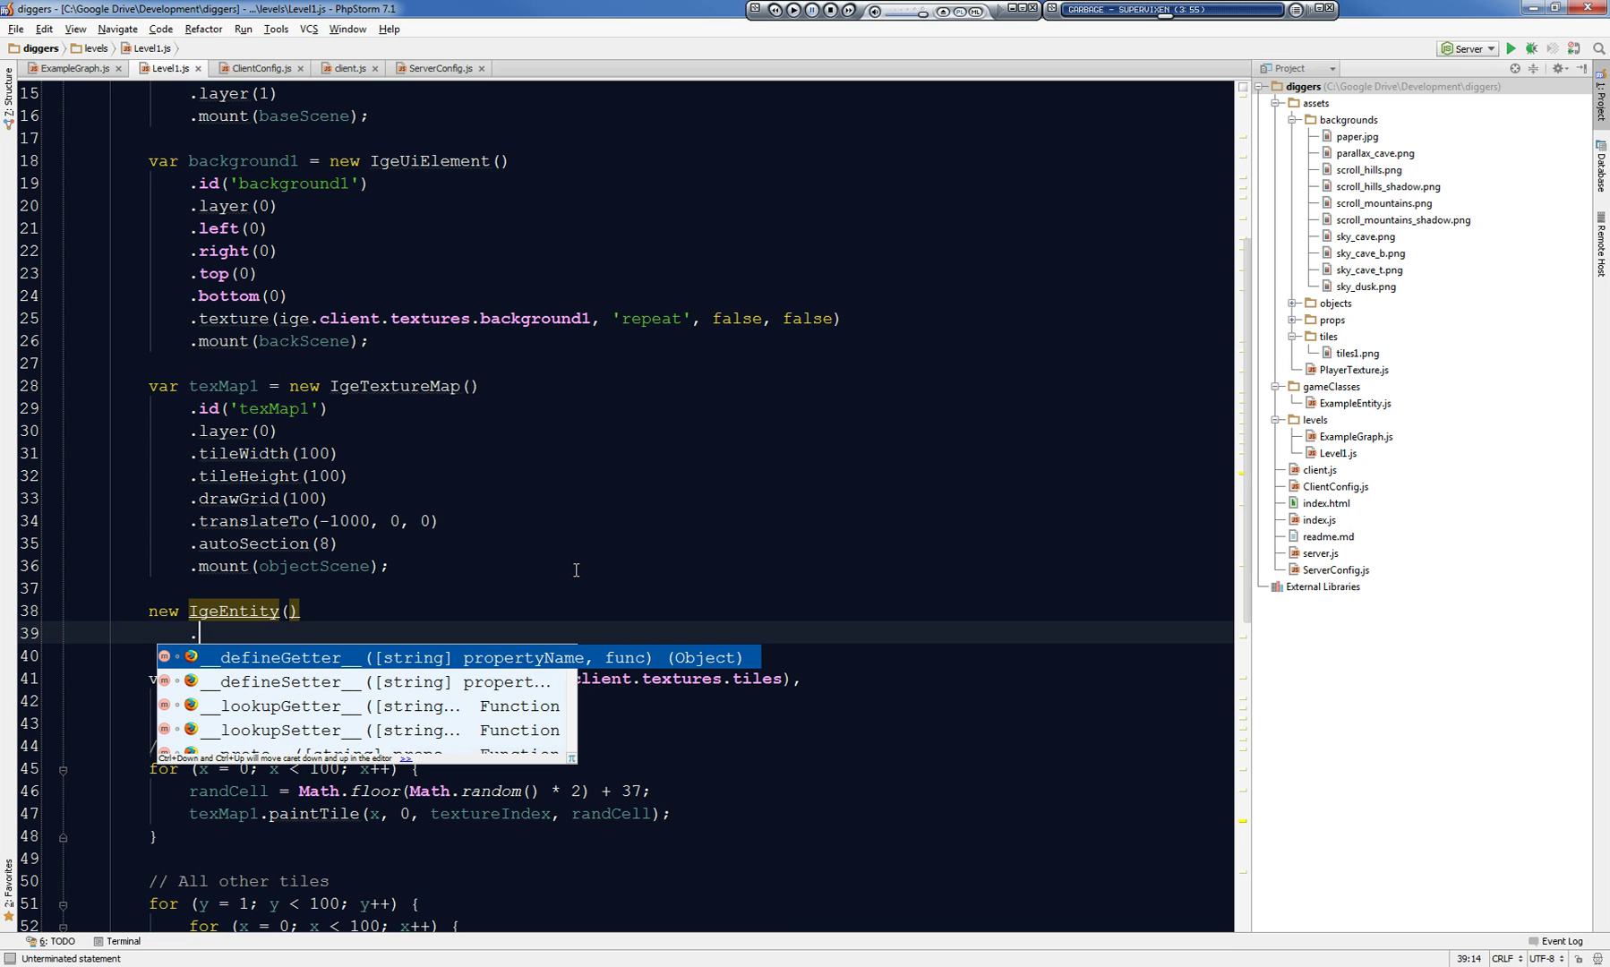
# Dismiss the suggestions and delete the test code, leaving line 38 empty.
pyautogui.press('Escape')
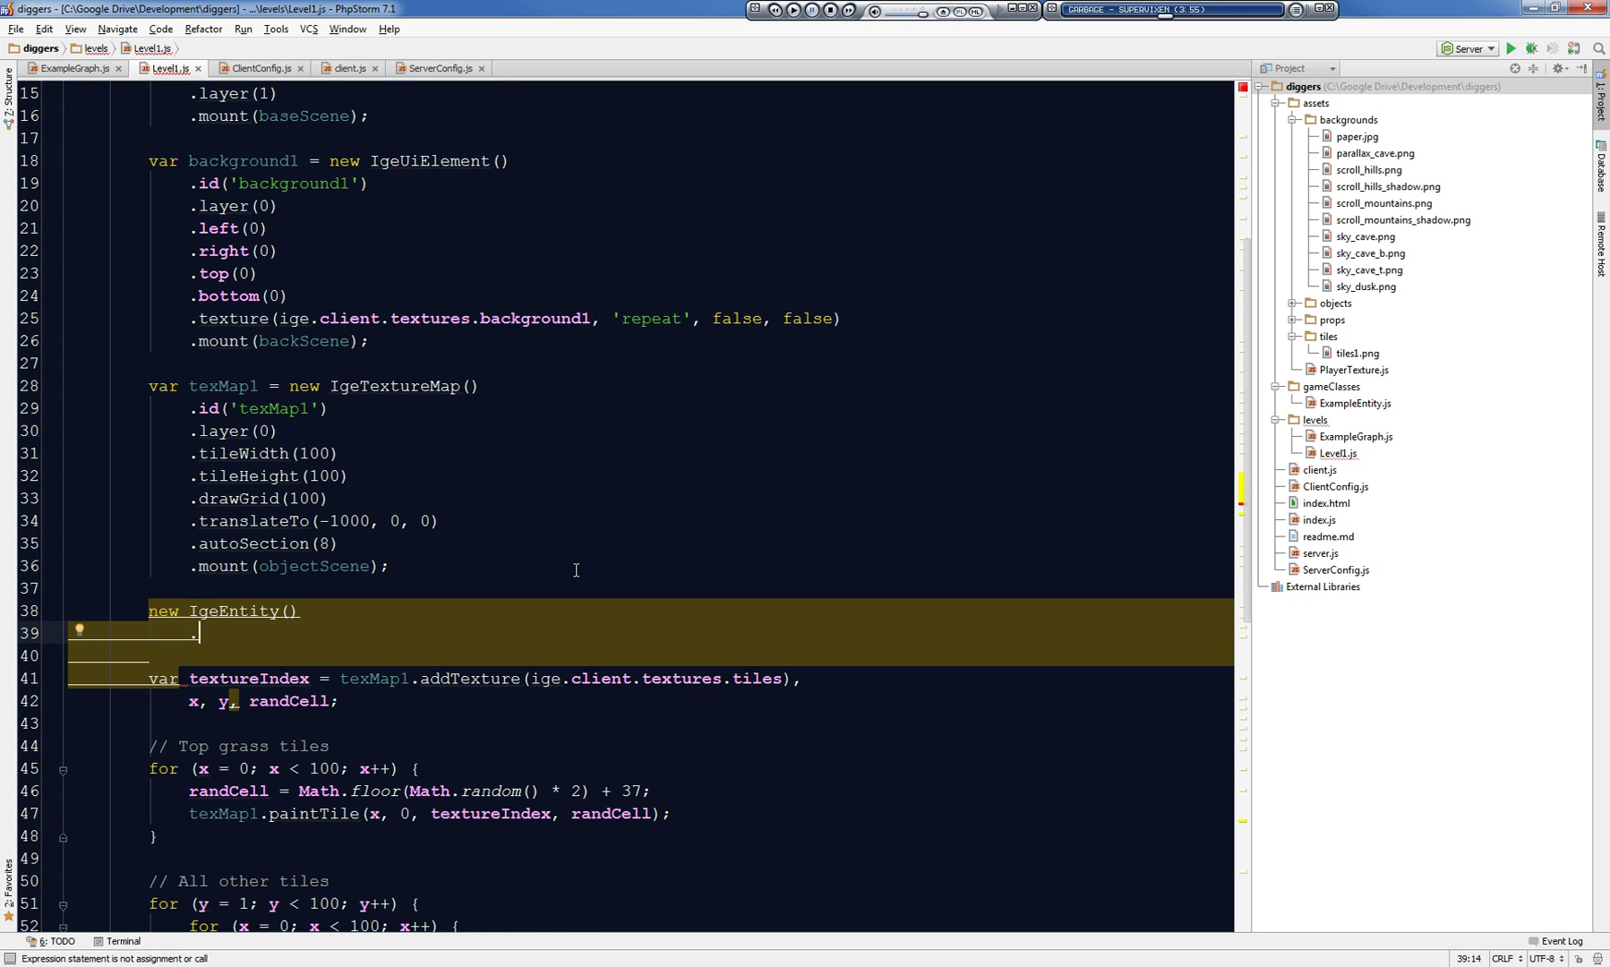
pyautogui.hotkey('shift', 'Up')
pyautogui.press('BackSpace')
pyautogui.write('new Ige')
pyautogui.hotkey('ctrl', 'shift', 'Left')
pyautogui.hotkey('ctrl', 'shift', 'Left')
pyautogui.press('BackSpace')
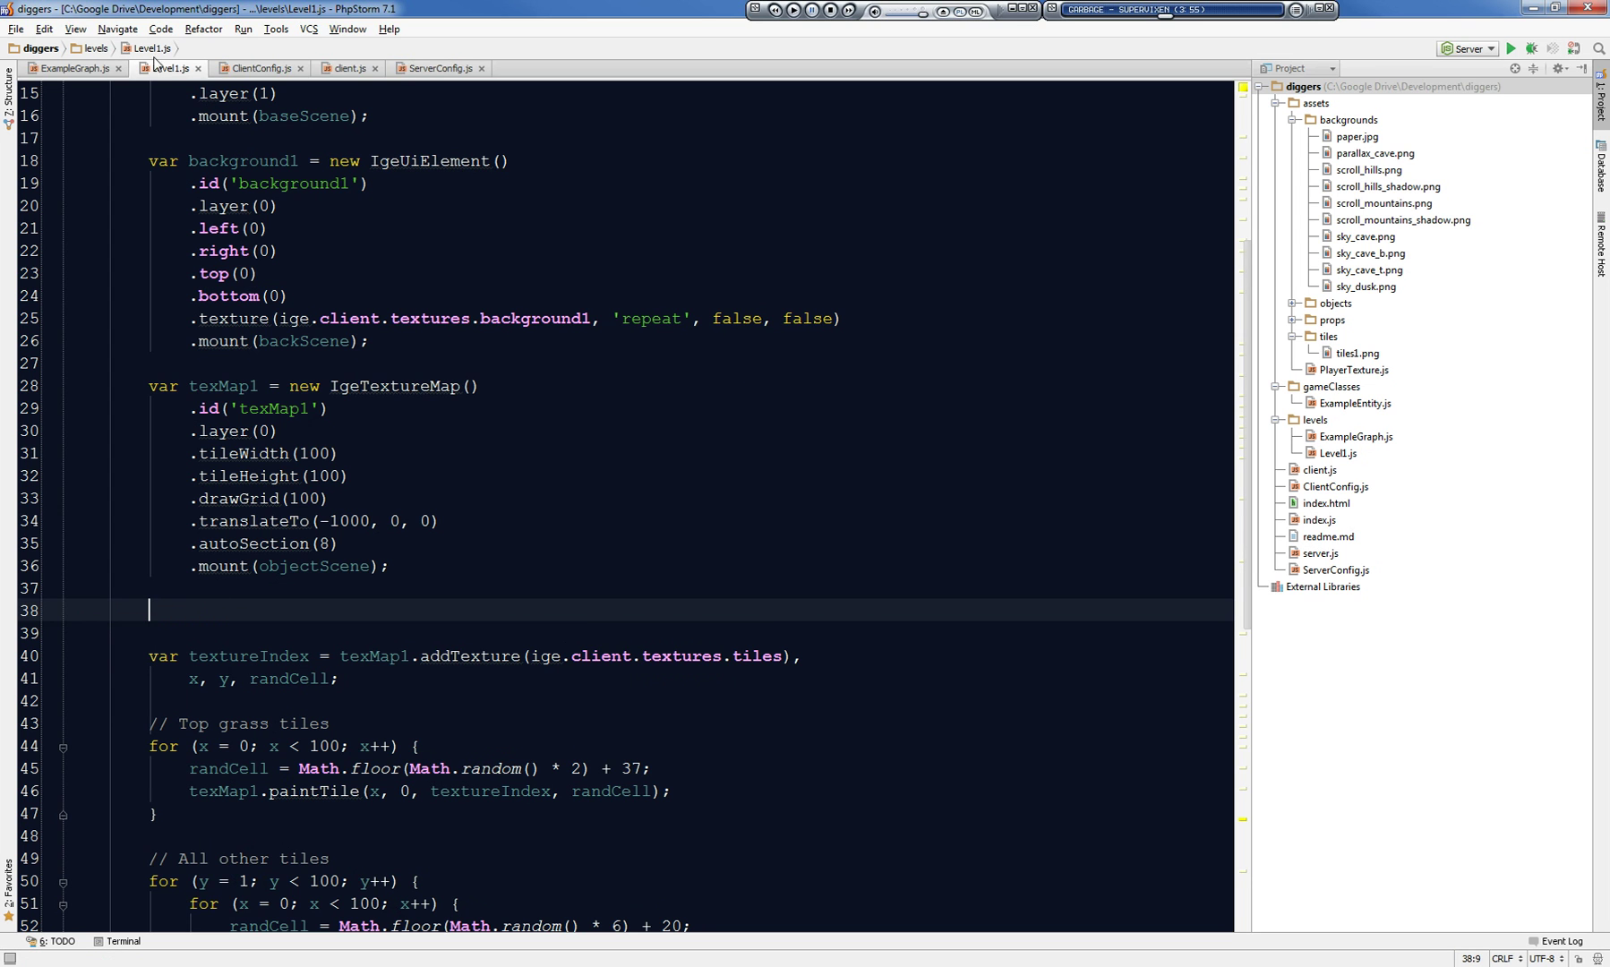
# Show the Settings > JavaScript > Libraries page.
pyautogui.click(15, 28)
pyautogui.click(55, 238)
pyautogui.click(72, 316)
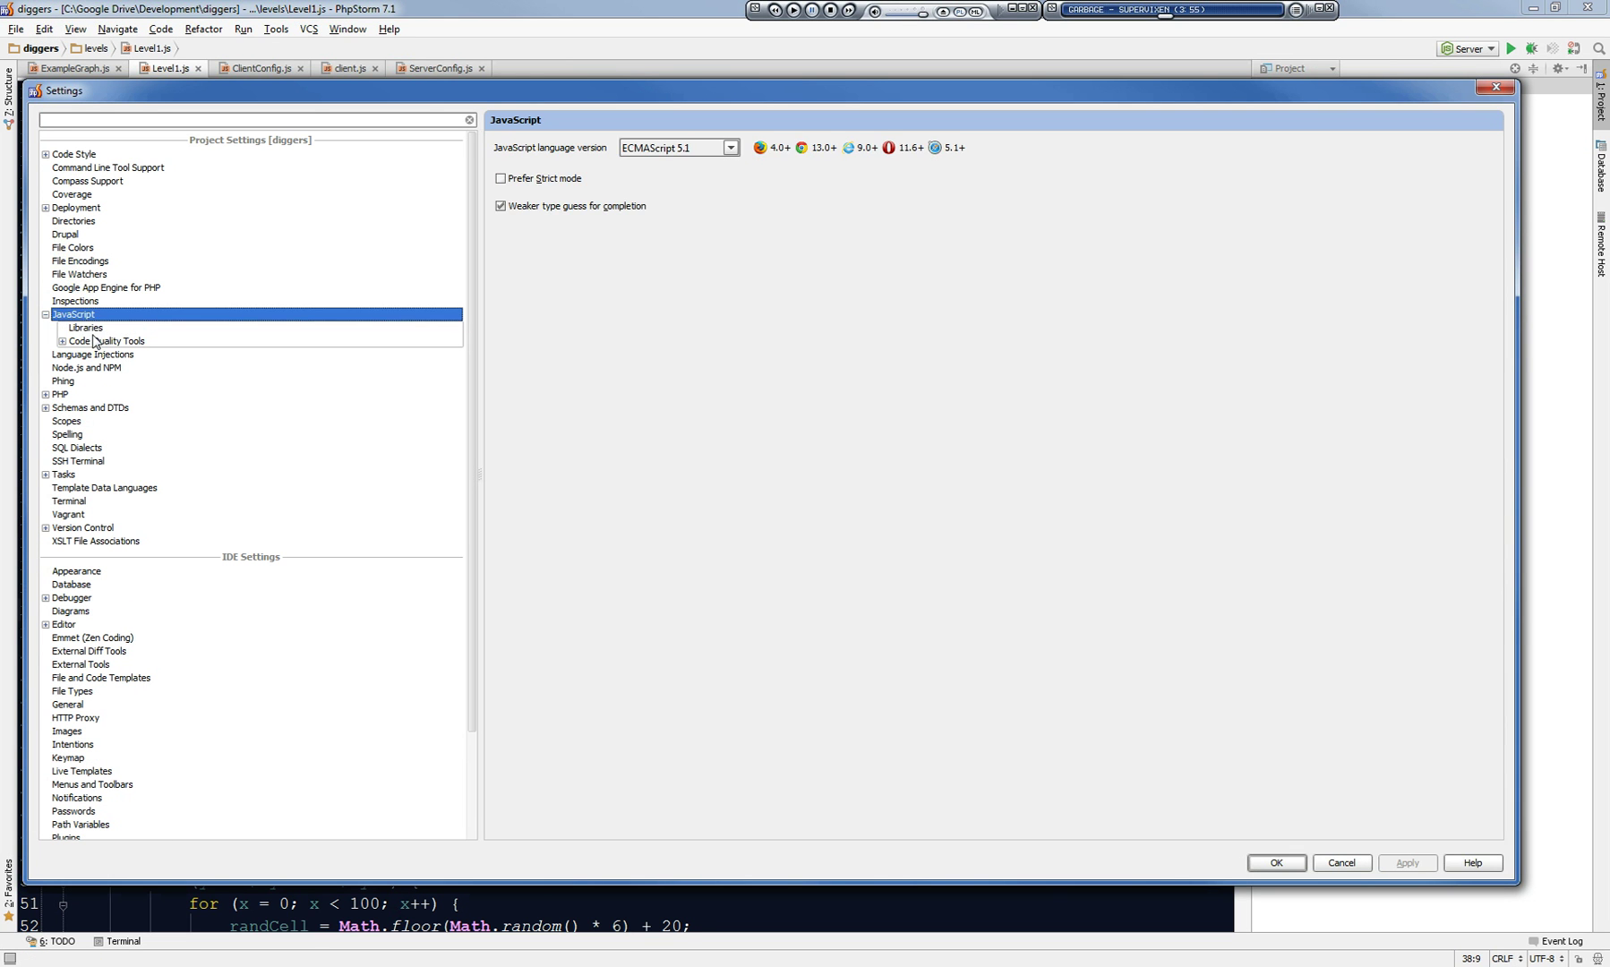
pyautogui.click(88, 328)
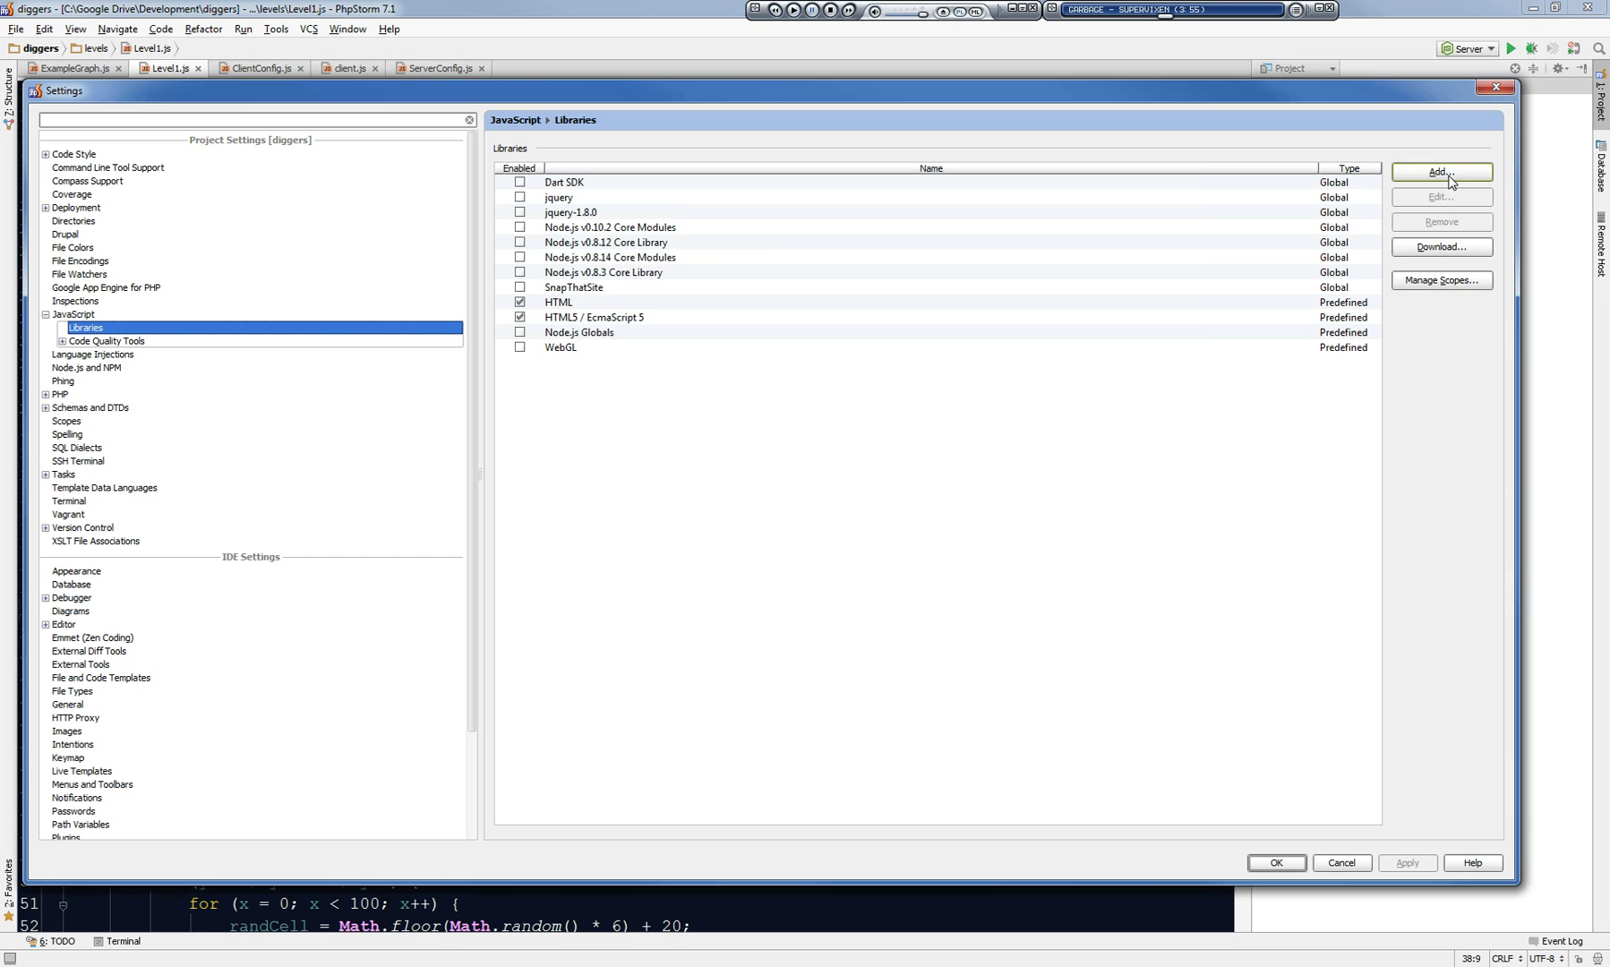
# Define a new library named 'Isogenic Engine' with Global visibility, ready to attach content.
pyautogui.click(1443, 173)
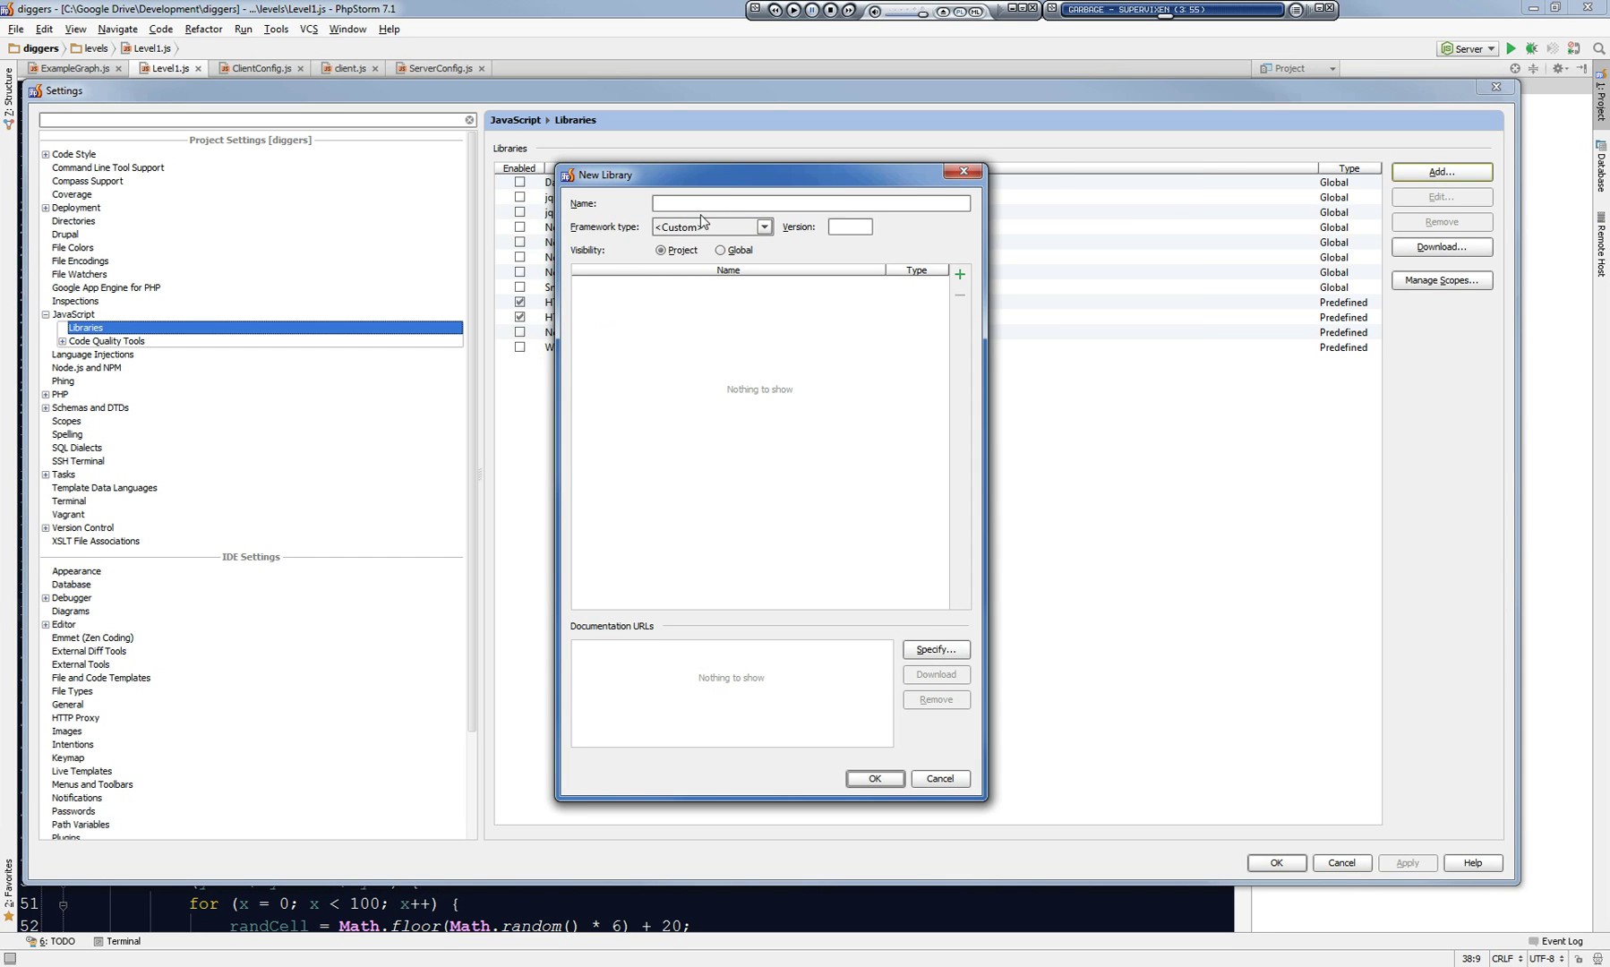
pyautogui.write('bsogenic Engine')
pyautogui.click(730, 249)
pyautogui.click(960, 275)
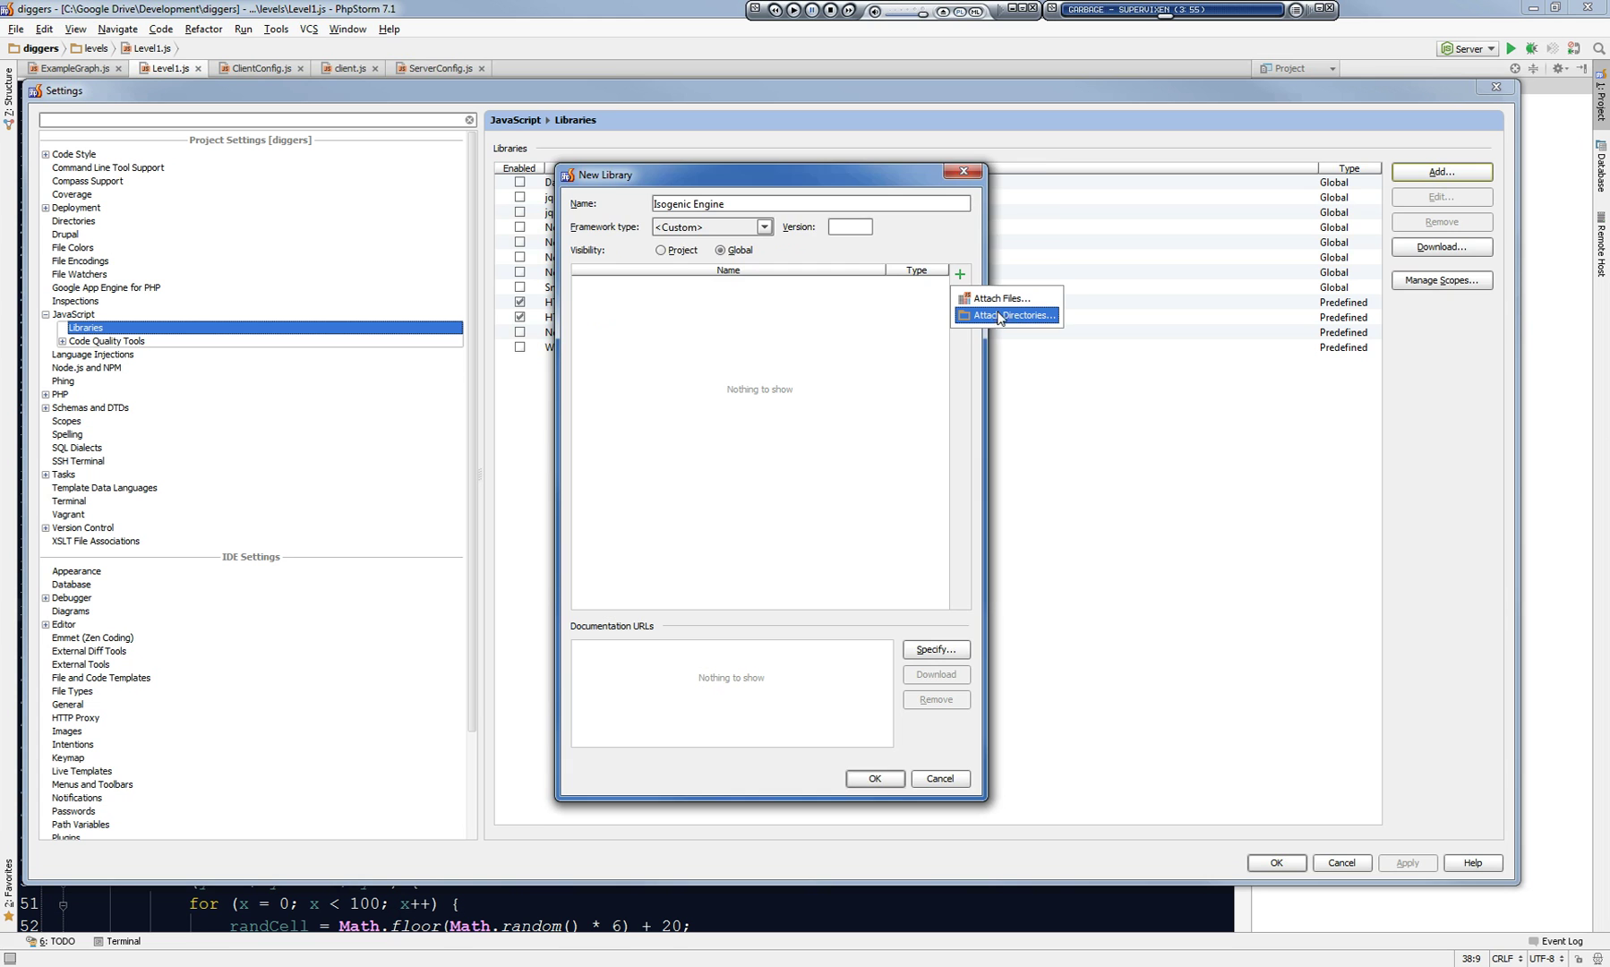
# Attach the ige\engine directory to the Isogenic Engine library.
pyautogui.click(1000, 319)
pyautogui.scroll(3, 761, 394)
pyautogui.click(731, 468)
pyautogui.scroll(-2, 795, 342)
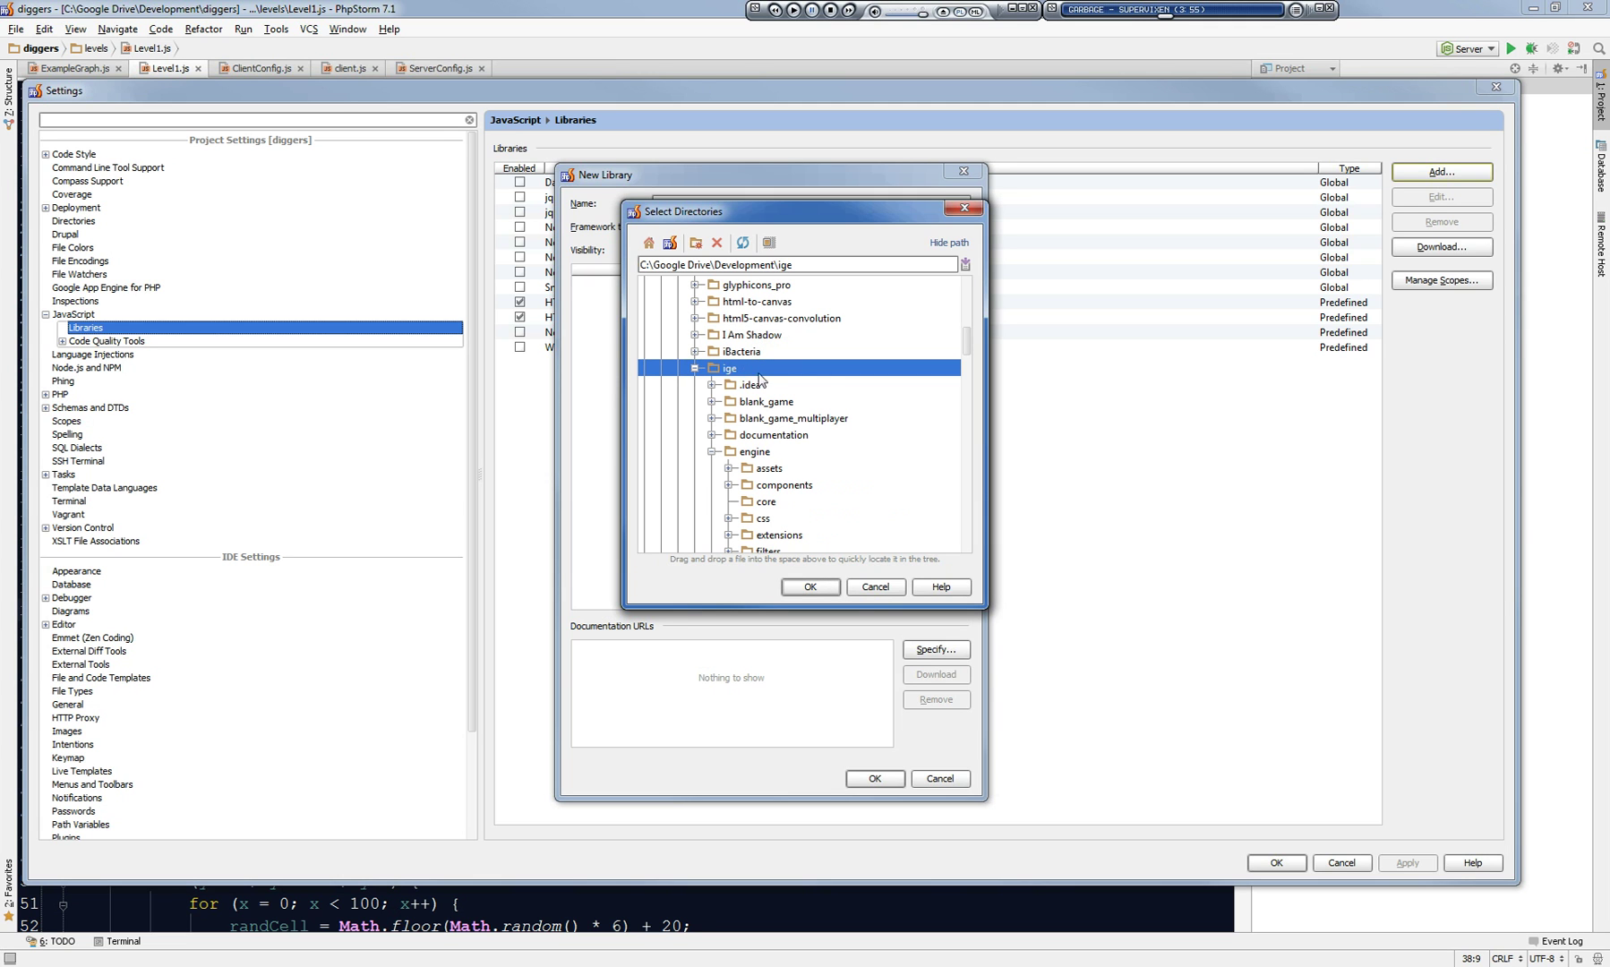
pyautogui.click(756, 455)
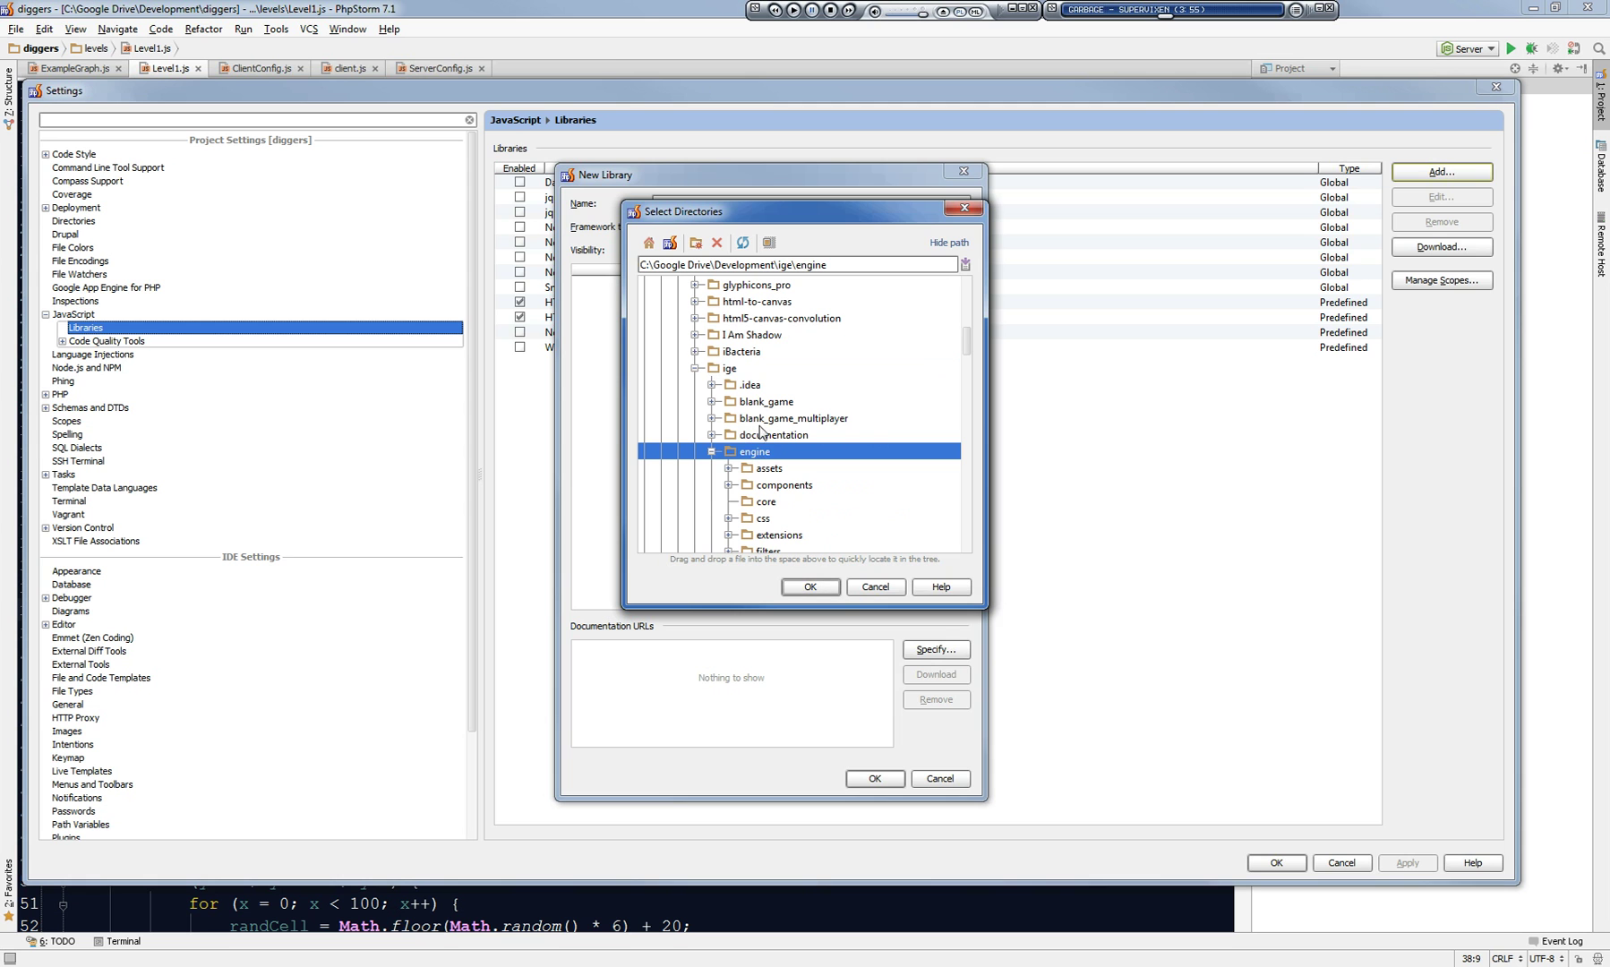
pyautogui.click(812, 589)
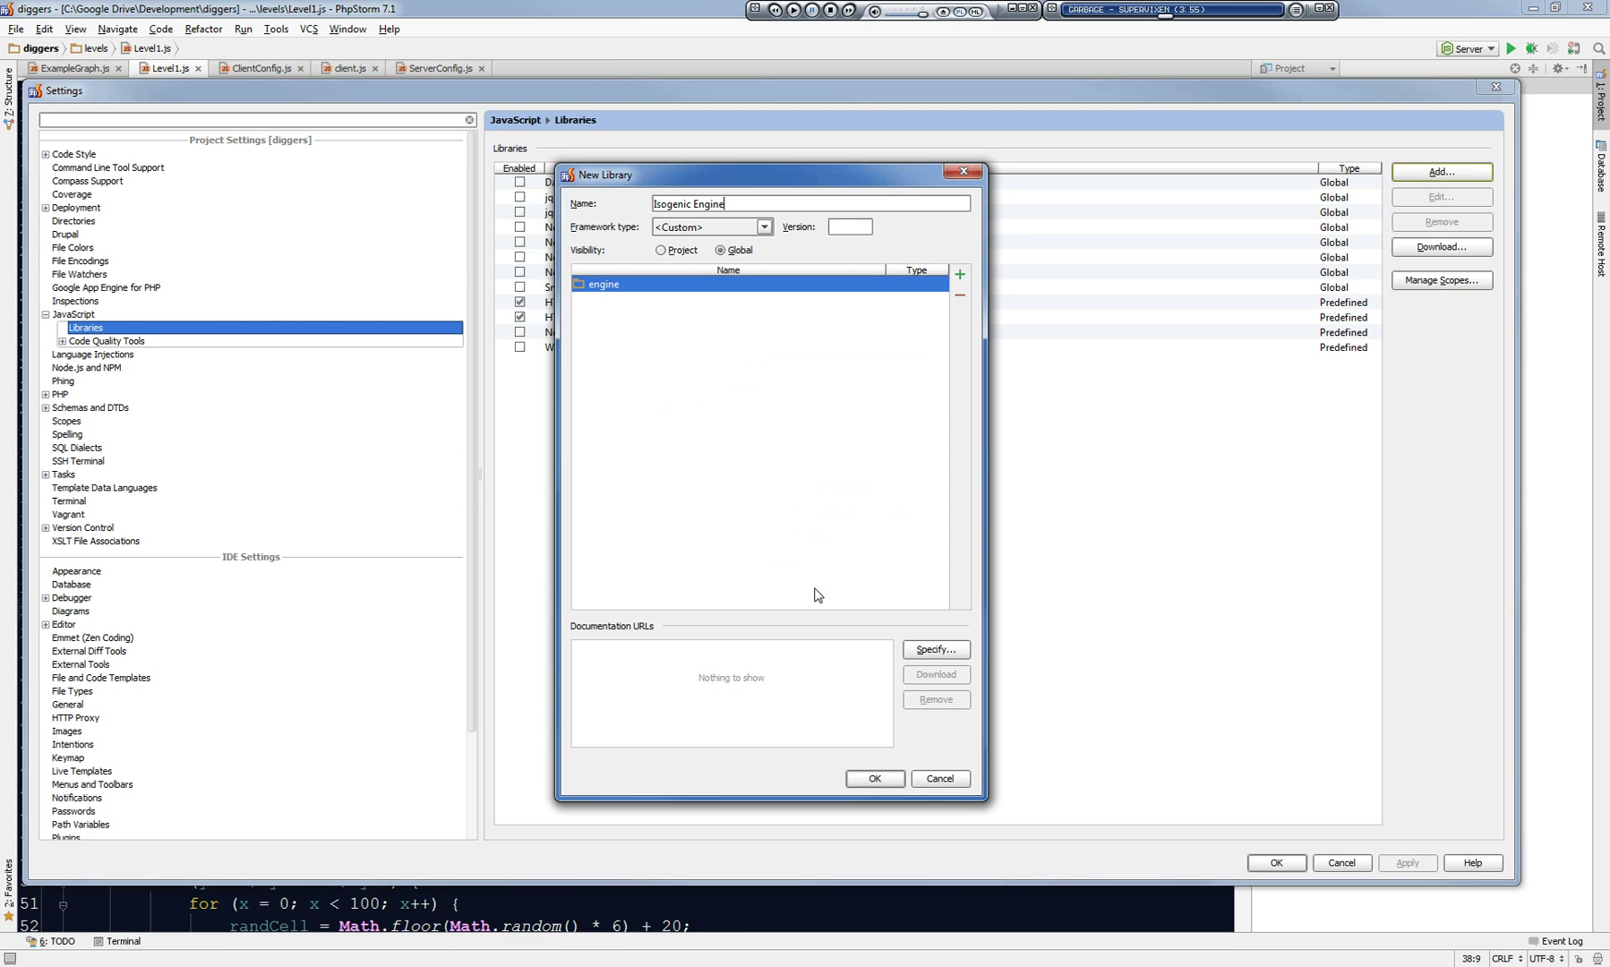
# Confirm and apply the Isogenic Engine library, keep it enabled, and close Settings.
pyautogui.click(893, 782)
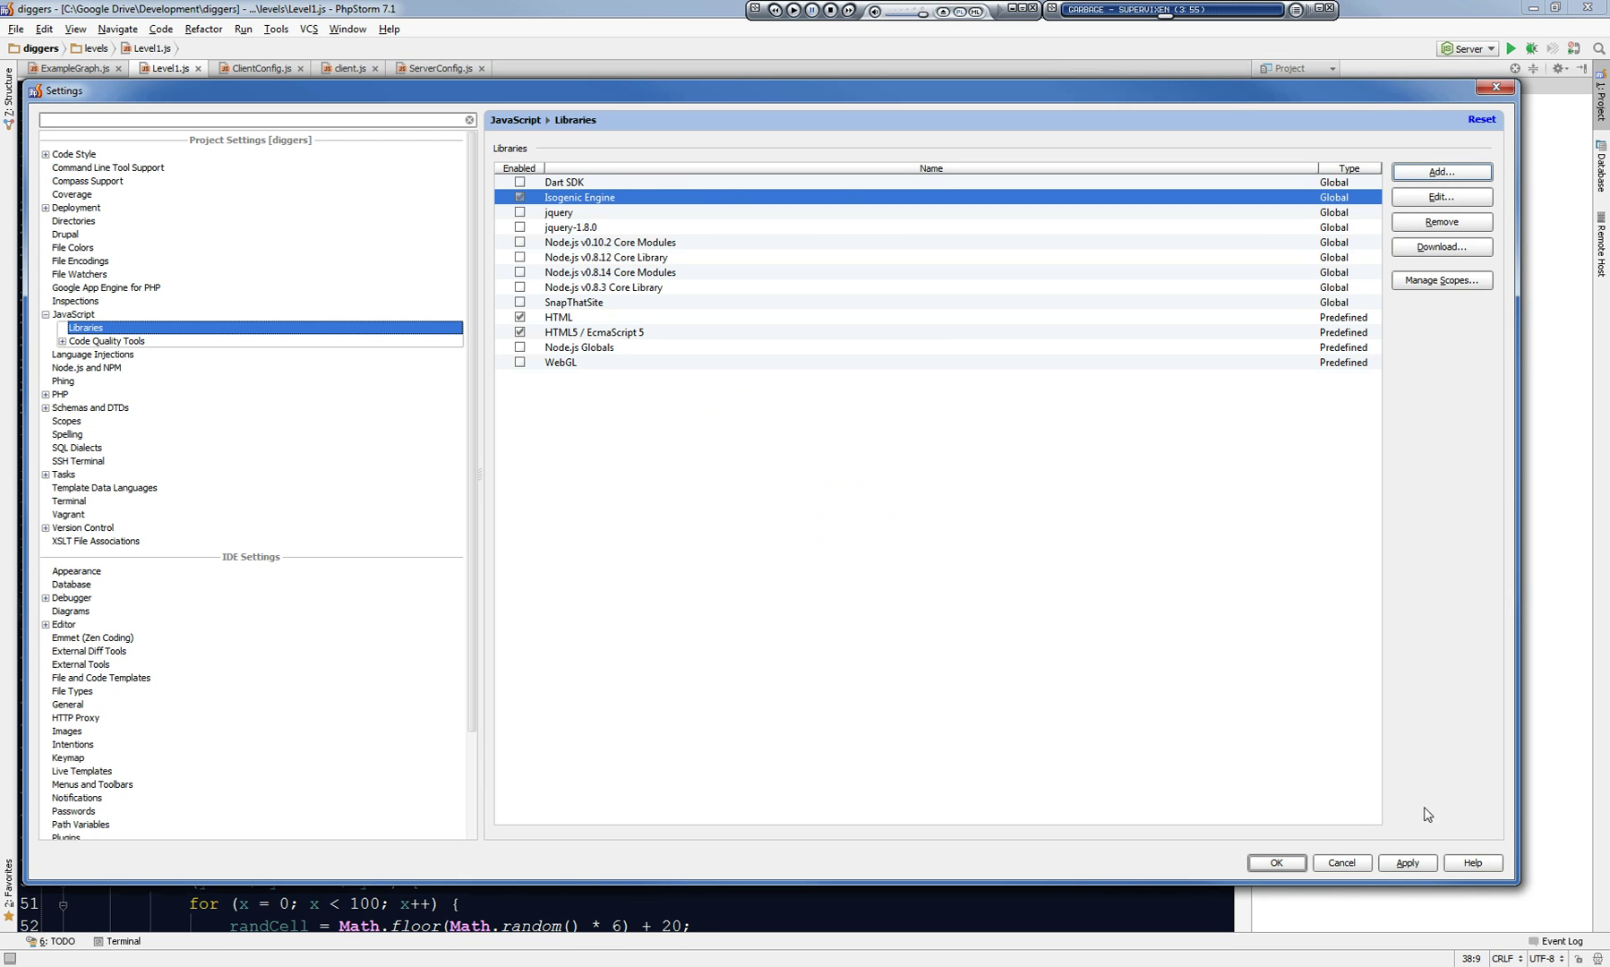
pyautogui.click(1408, 864)
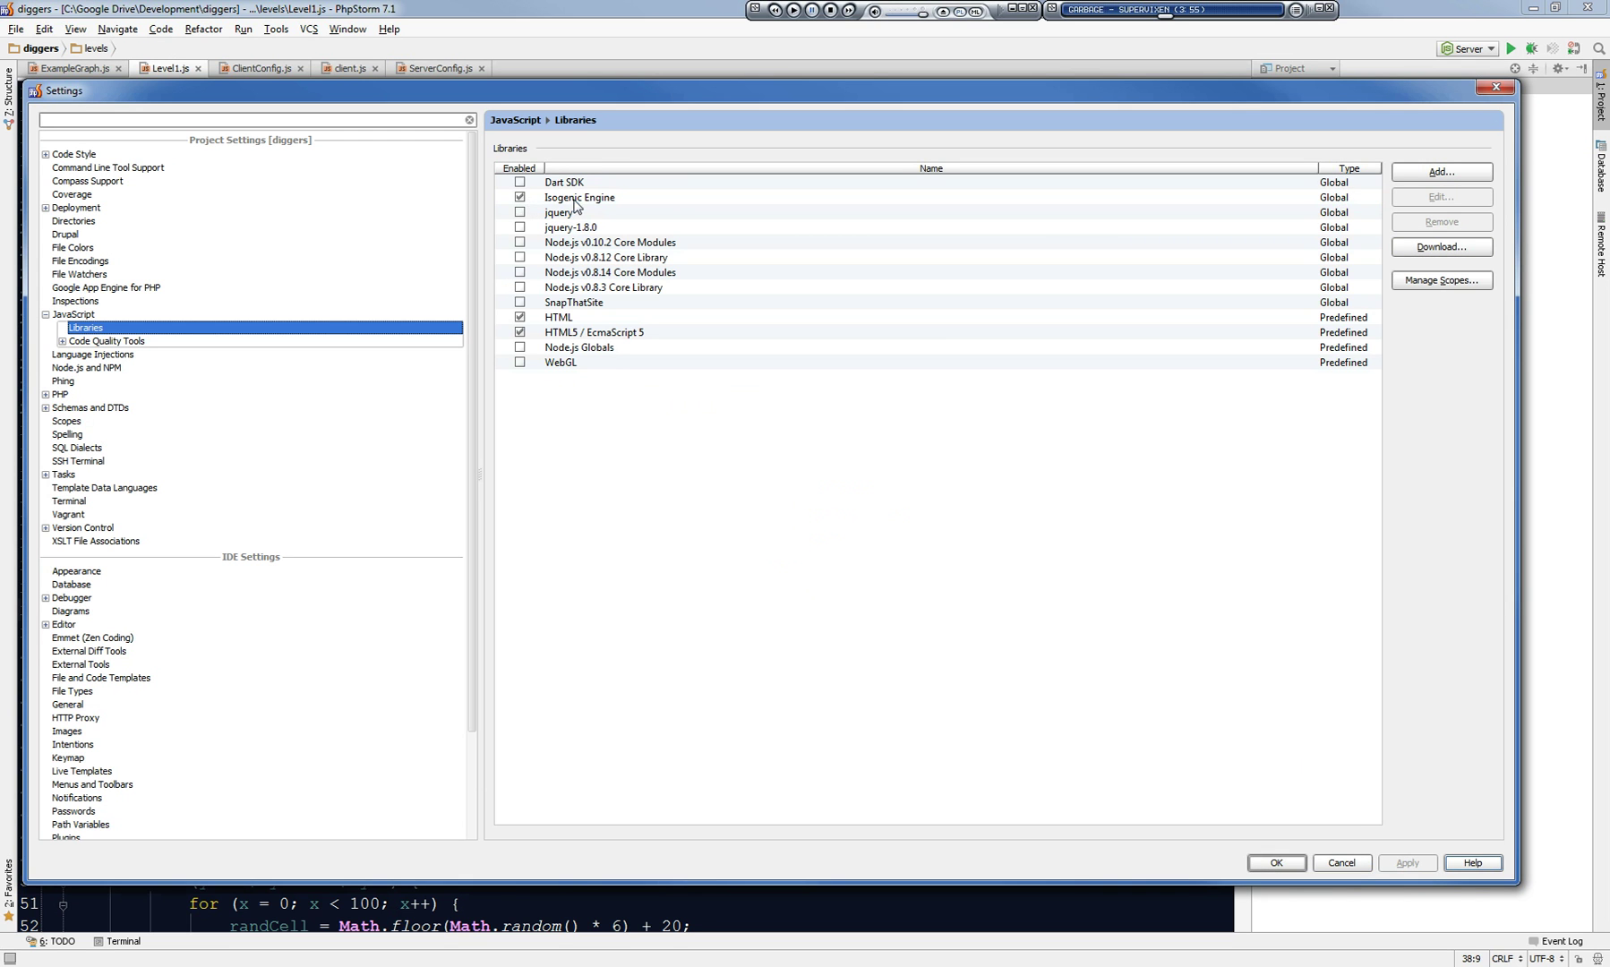
pyautogui.click(522, 201)
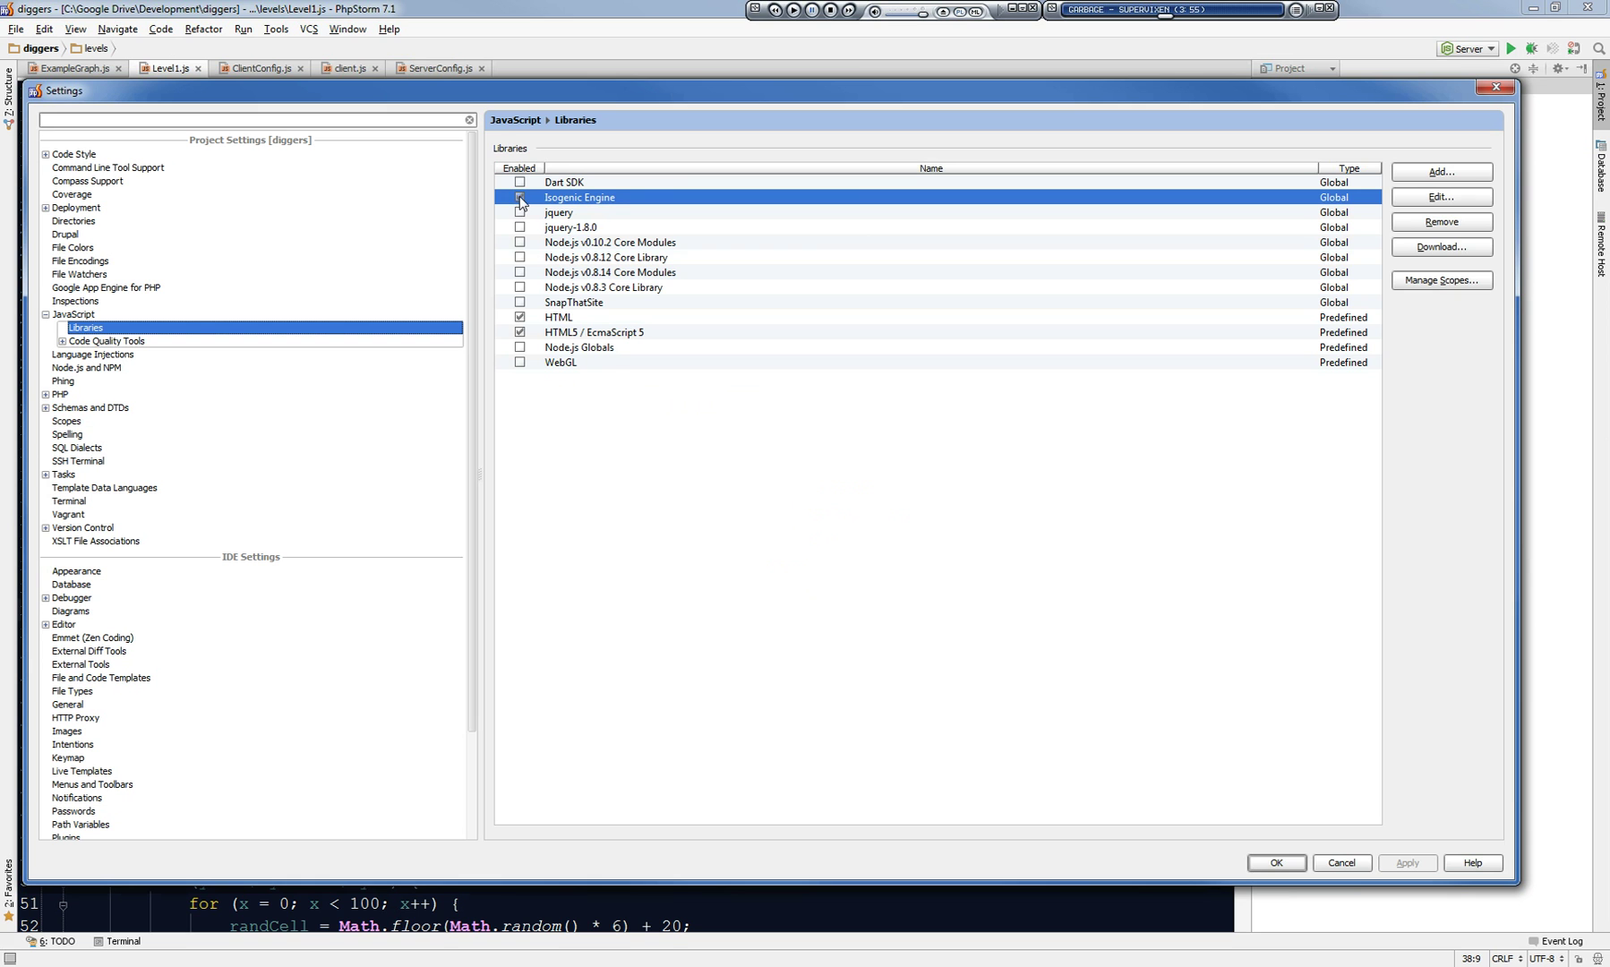
pyautogui.click(1278, 864)
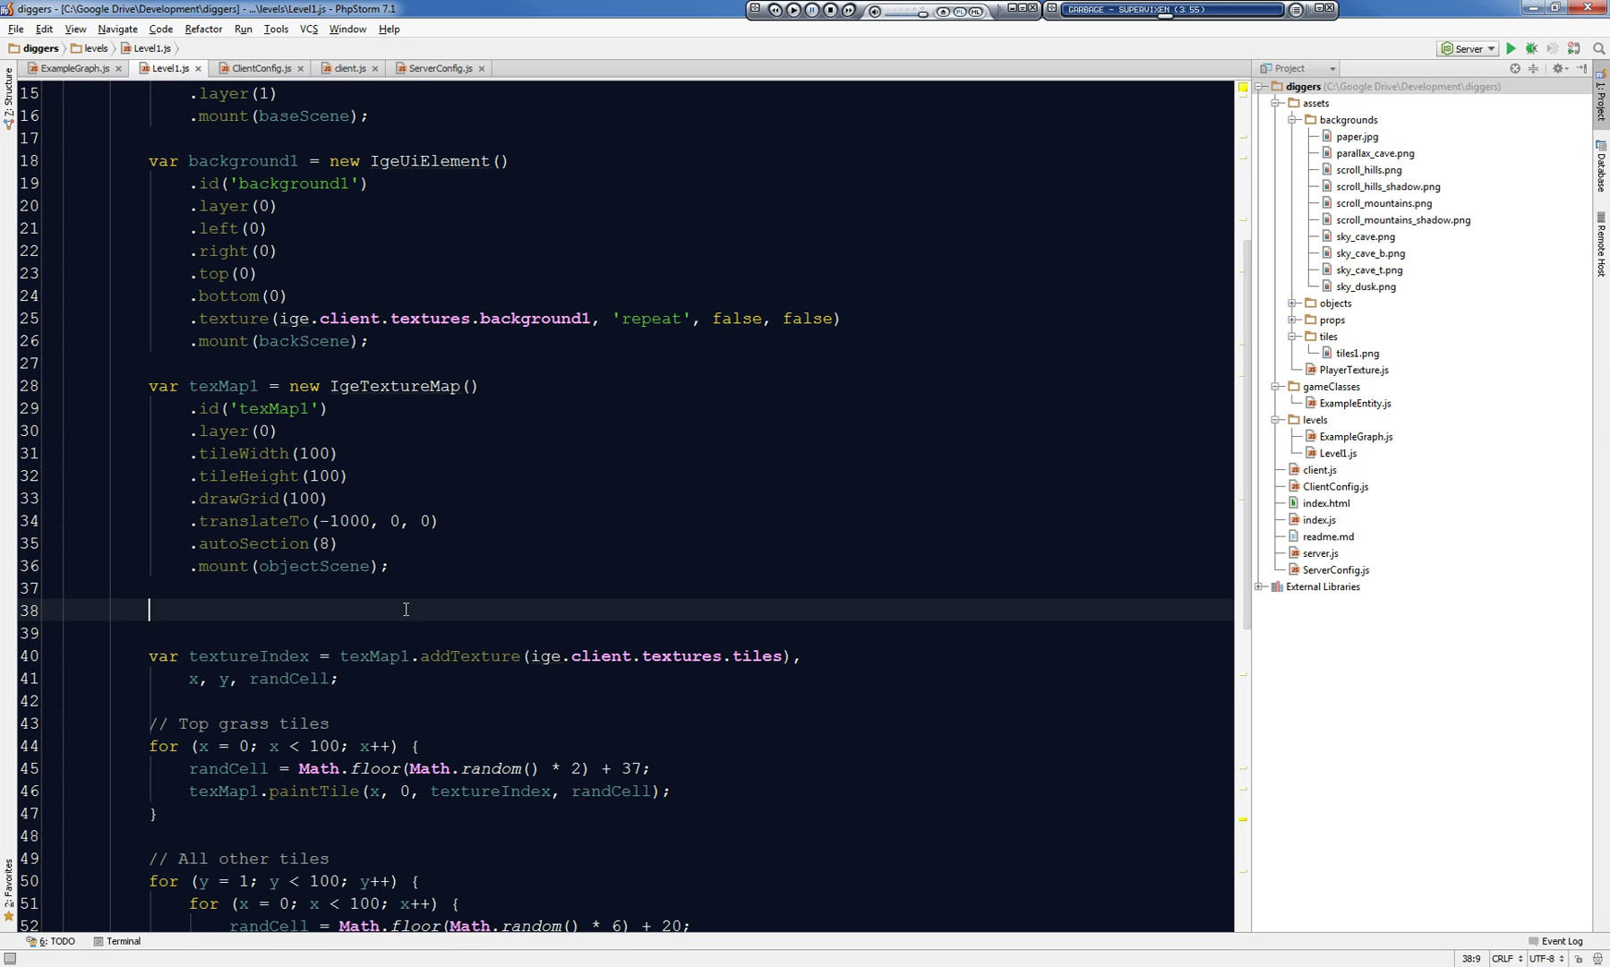
pyautogui.write('new IgeEntity()')
# Enter new IgeEntity() on line 38 and browse the offered IgeEntity methods like mouseMove.
pyautogui.press('Return')
pyautogui.press('Tab')
pyautogui.write('.')
pyautogui.press('Down')
pyautogui.press('Down')
pyautogui.press('Down')
pyautogui.press('Down')
pyautogui.press('Down')
pyautogui.press('Down')
pyautogui.press('Down')
pyautogui.press('Down')
pyautogui.press('Down')
pyautogui.press('Down')
pyautogui.press('Down')
pyautogui.press('Down')
pyautogui.press('Down')
pyautogui.press('Down')
pyautogui.press('Down')
pyautogui.press('Down')
pyautogui.press('Down')
pyautogui.press('Down')
pyautogui.press('Down')
pyautogui.press('Down')
pyautogui.press('Down')
pyautogui.press('Down')
pyautogui.press('Down')
pyautogui.press('Down')
pyautogui.press('Down')
pyautogui.press('Down')
pyautogui.press('Down')
pyautogui.press('Down')
pyautogui.press('Down')
pyautogui.press('Down')
pyautogui.press('Down')
pyautogui.press('Down')
pyautogui.press('Down')
pyautogui.press('Down')
pyautogui.press('Down')
pyautogui.press('Down')
pyautogui.press('Down')
pyautogui.press('Down')
pyautogui.press('Down')
pyautogui.press('Down')
pyautogui.press('Down')
pyautogui.press('Down')
pyautogui.press('Down')
pyautogui.press('Down')
pyautogui.press('Down')
pyautogui.press('Down')
pyautogui.press('Down')
pyautogui.press('Down')
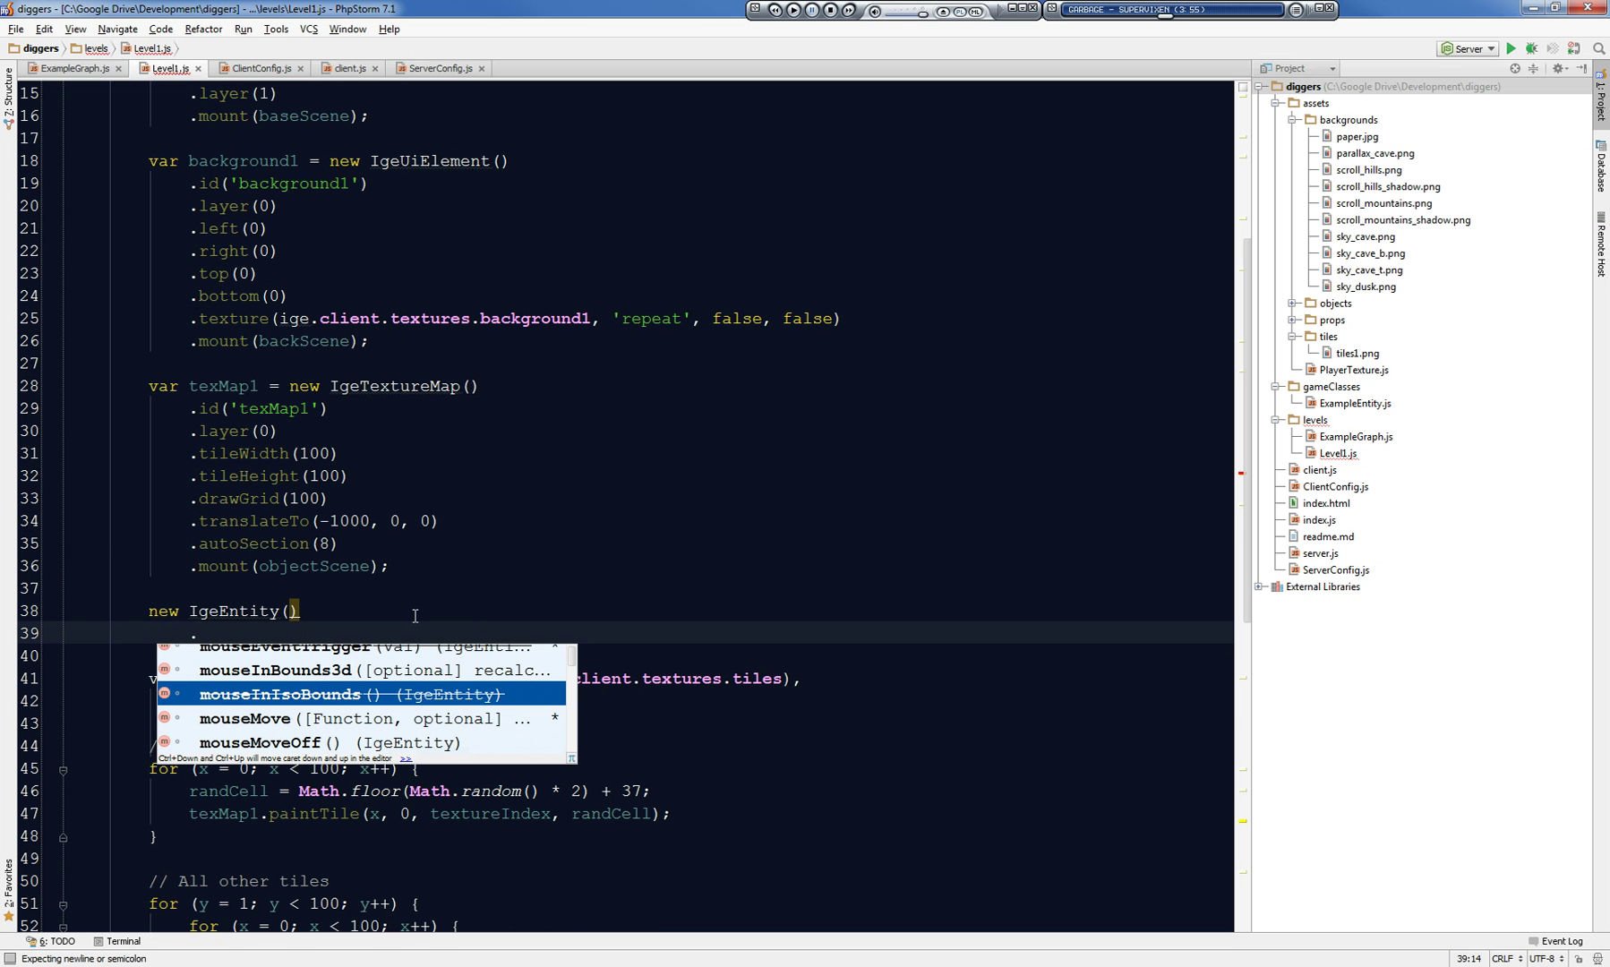